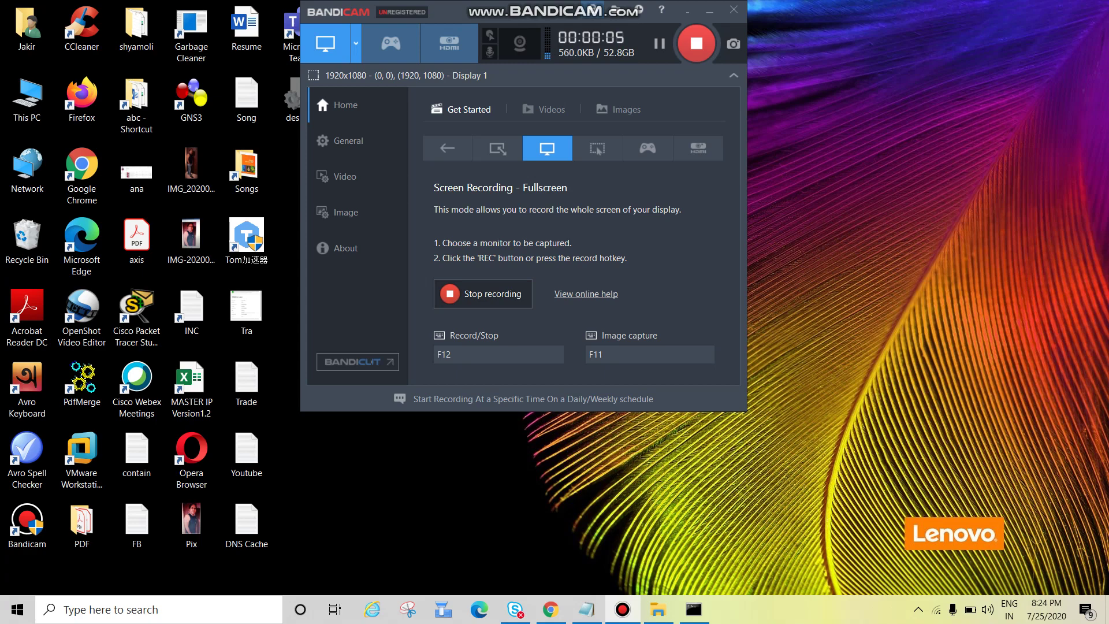
- Minimize the Bandicam recorder window so only the Windows desktop shows
left_click(710, 10)
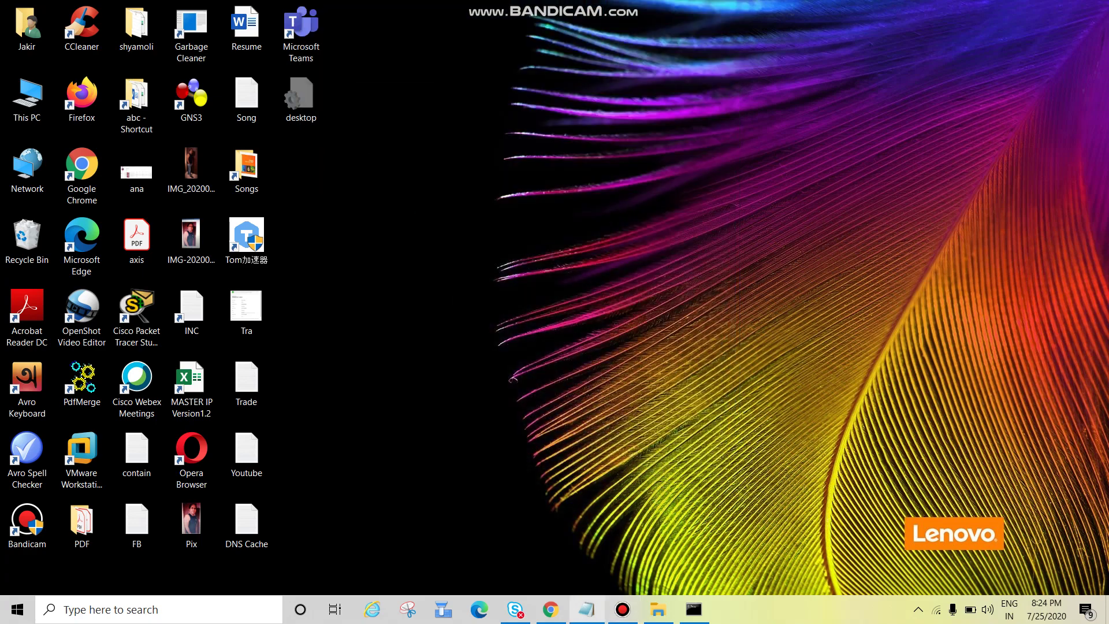
- Bring up the DNS Cache notes and highlight 'Window 7' in the second step
left_click(587, 609)
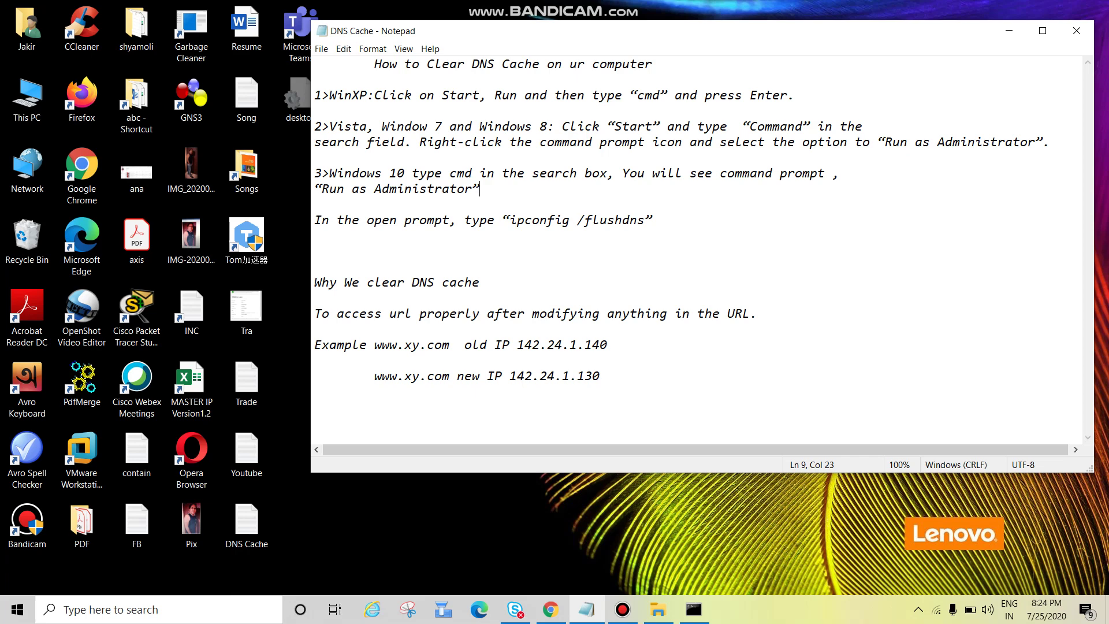
left_click_drag(322, 126, 442, 127)
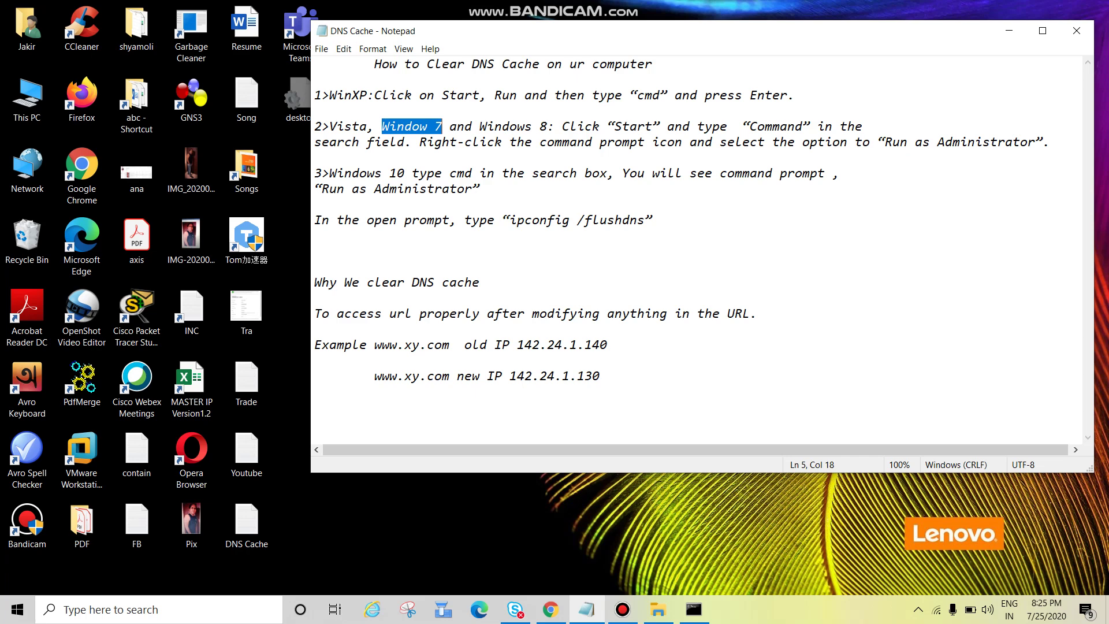
- Highlight the new IP 142.24.1.130 and the Windows 10 step, clearing each highlight
left_click_drag(509, 376, 600, 375)
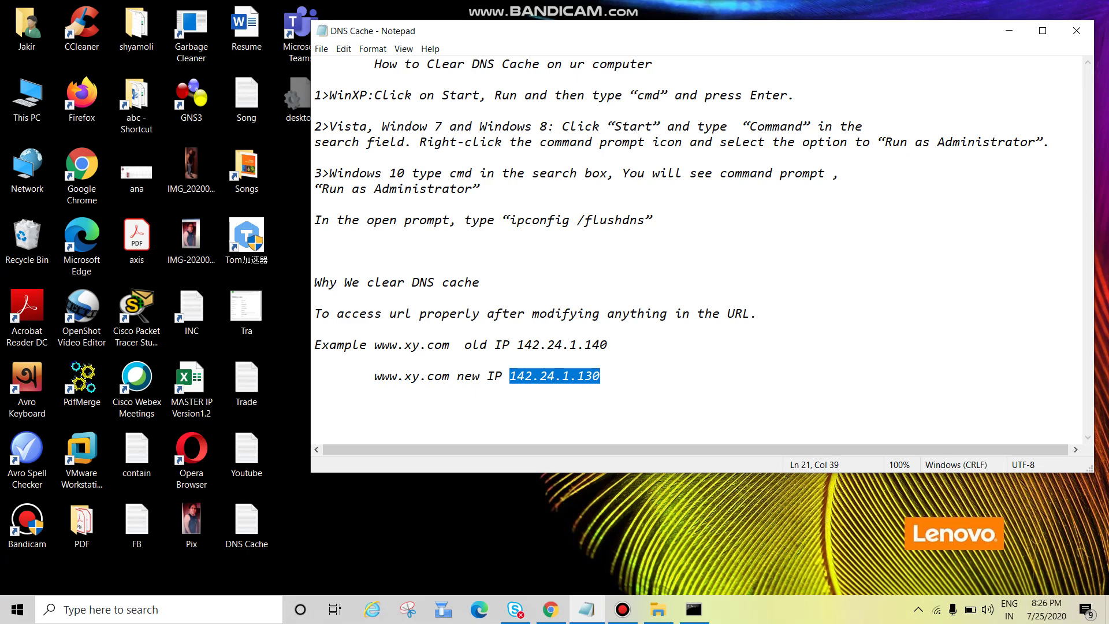
key("Right")
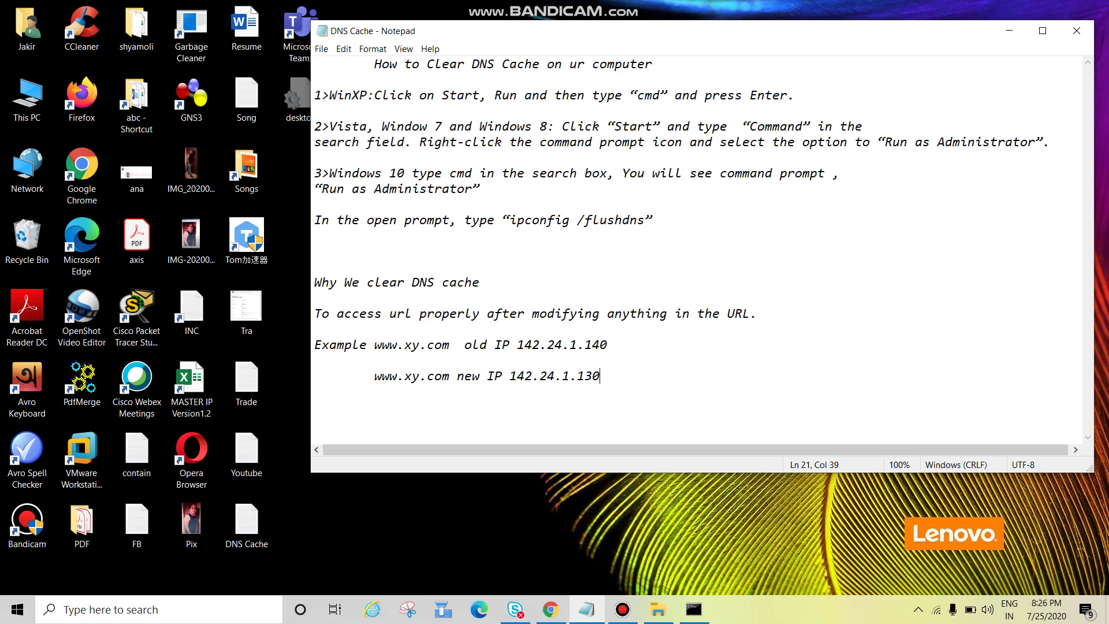
left_click_drag(315, 174, 480, 189)
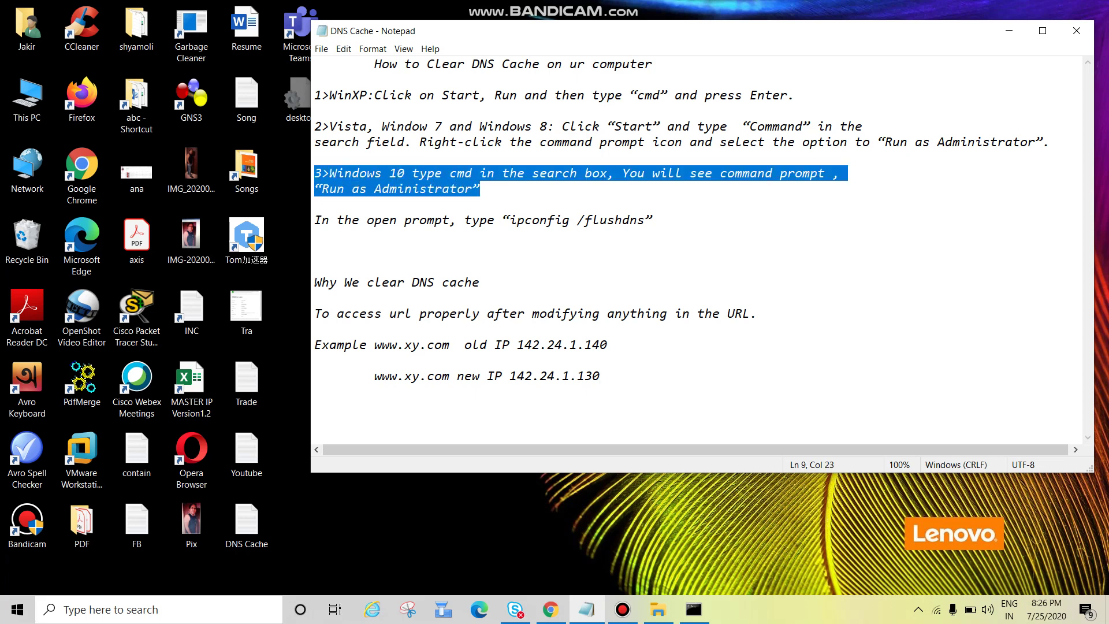
left_click(389, 267)
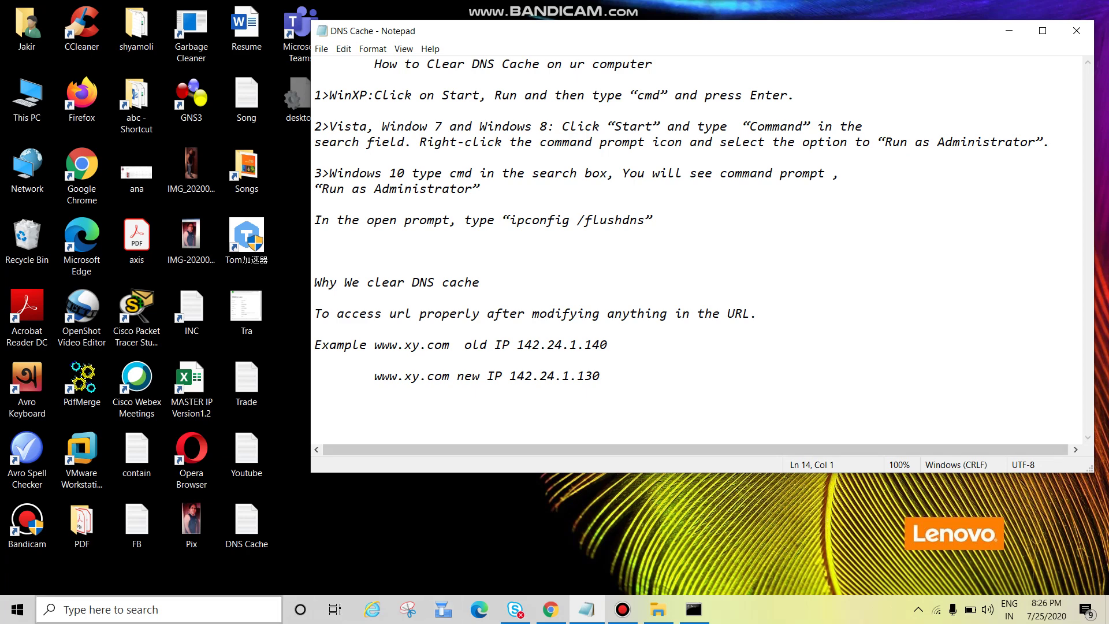
- Search for cmd and view Command Prompt's extra launch options, then close them
key("super+s")
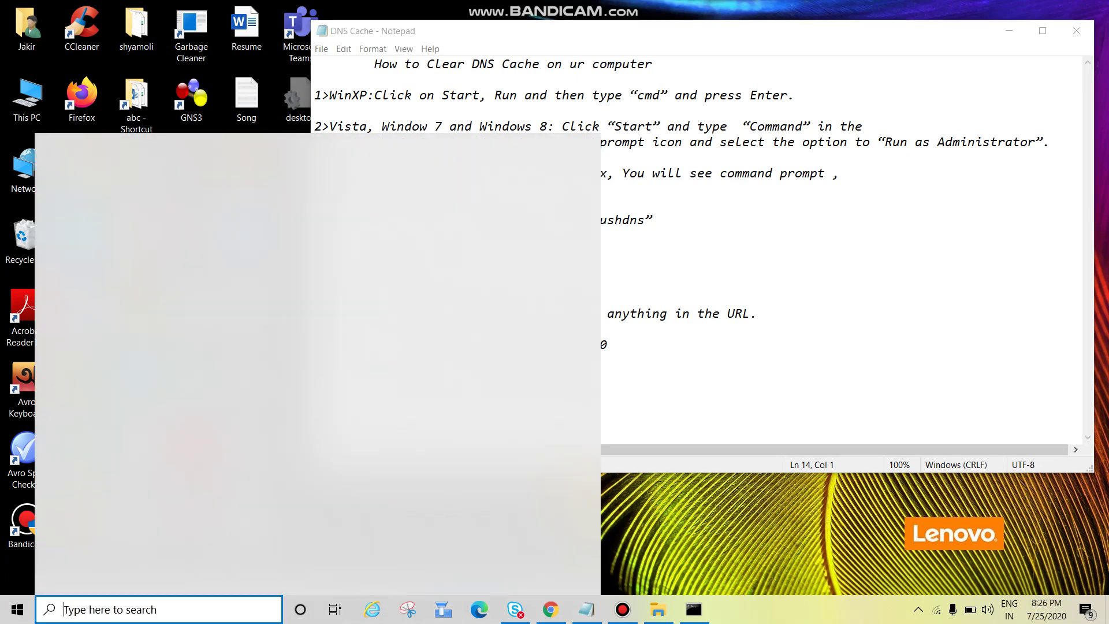
type("cmd")
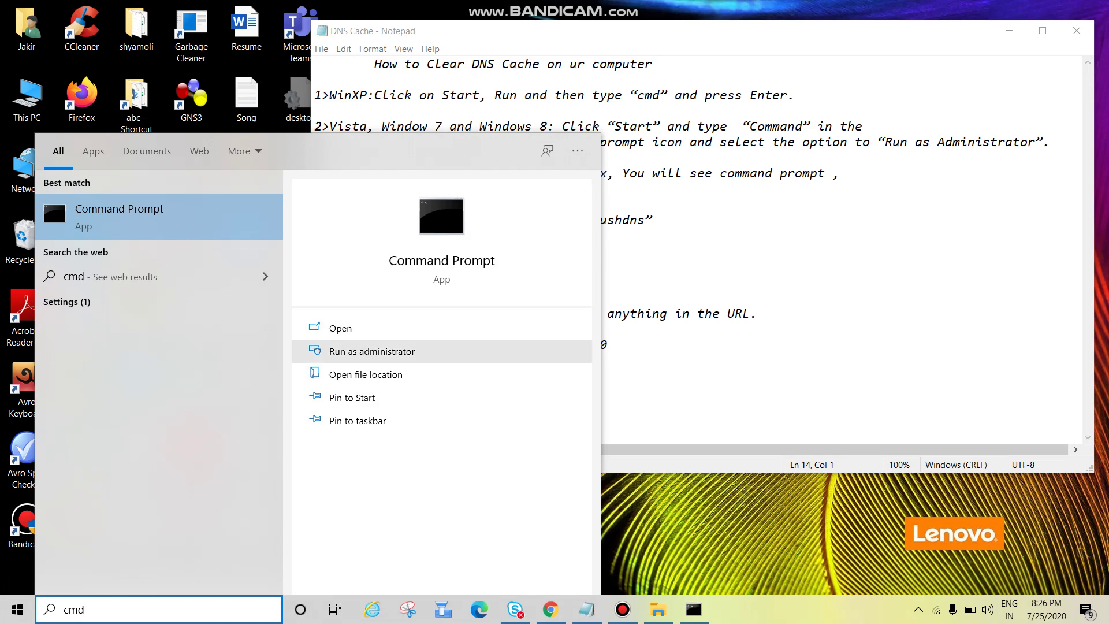
right_click(434, 222)
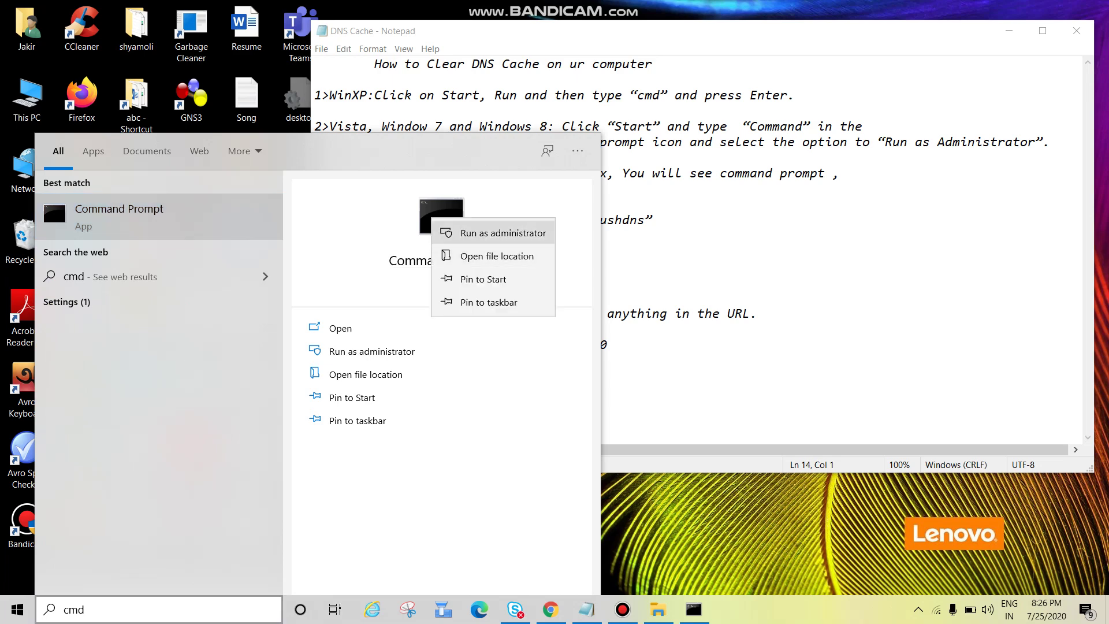
key("Escape")
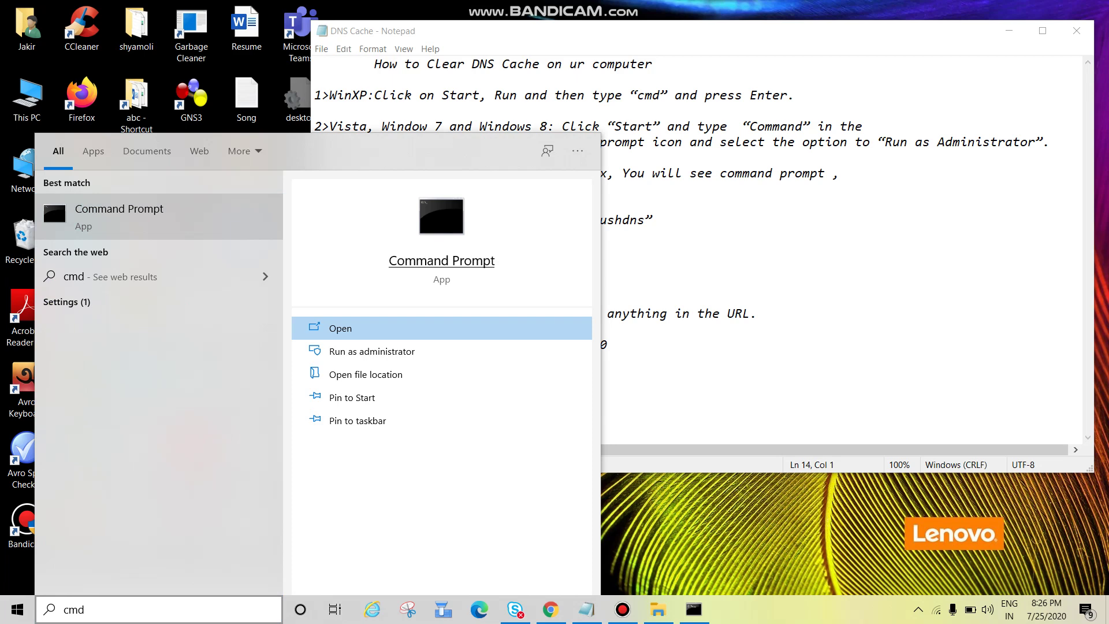
- Launch Command Prompt with administrator rights and switch windows with Alt+Tab
left_click(666, 178)
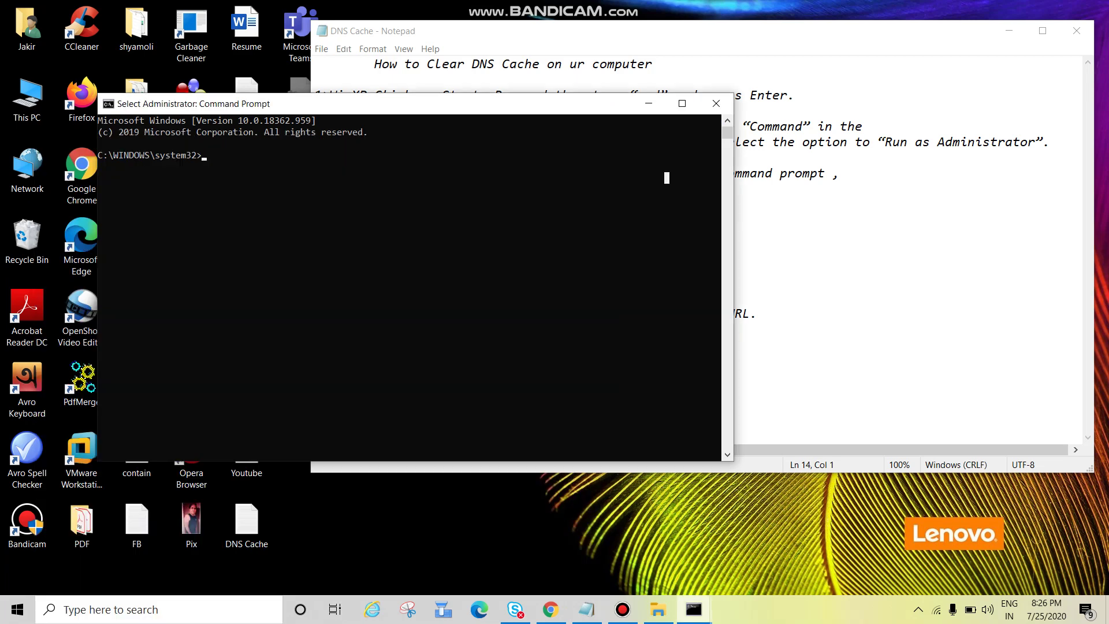
key("alt+Tab")
key("alt+Tab")
type("ipcon")
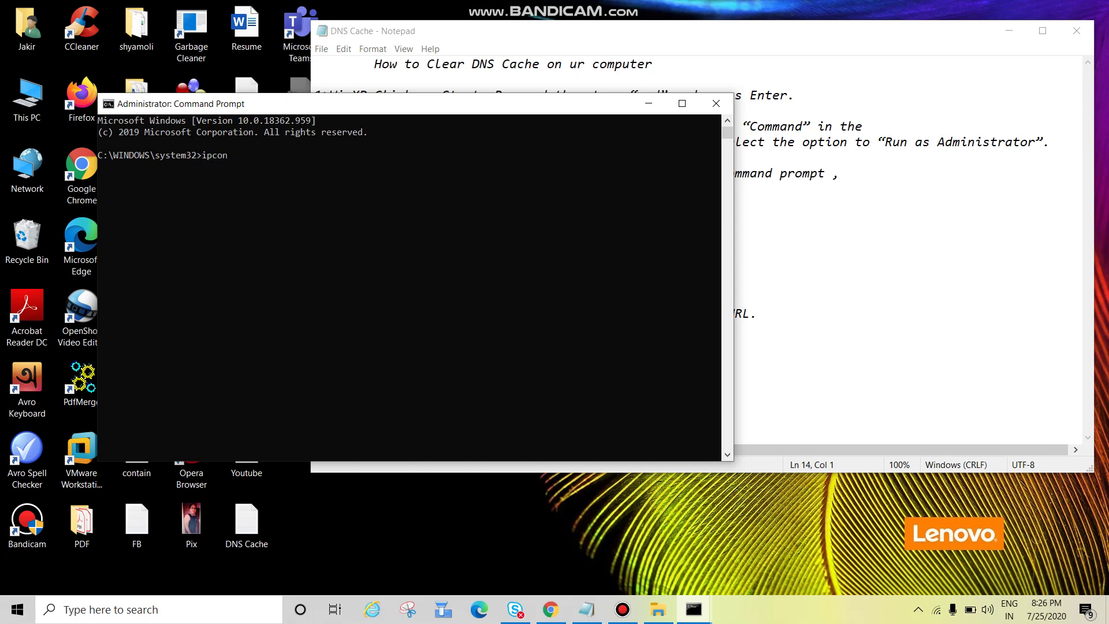
type("fig/")
type("flush")
type("dns")
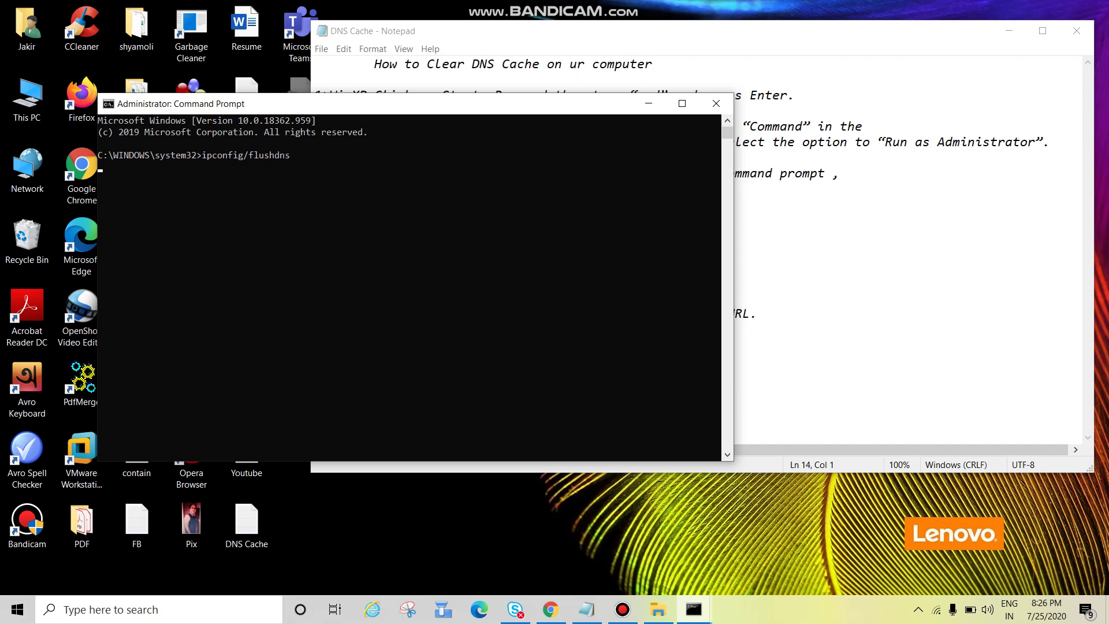